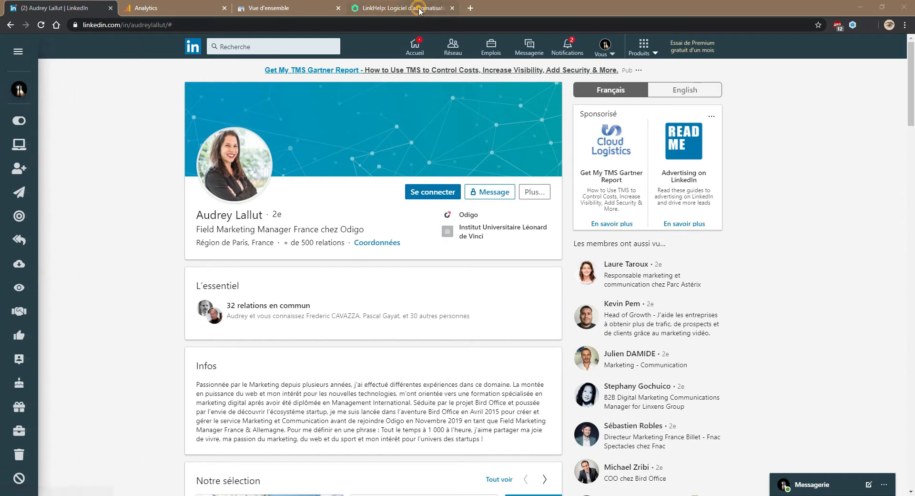
Look over the LinkHelp homepage's introduction and feature overview, and return to the LinkedIn profile
click(401, 8)
scroll(255, 228, up, 4)
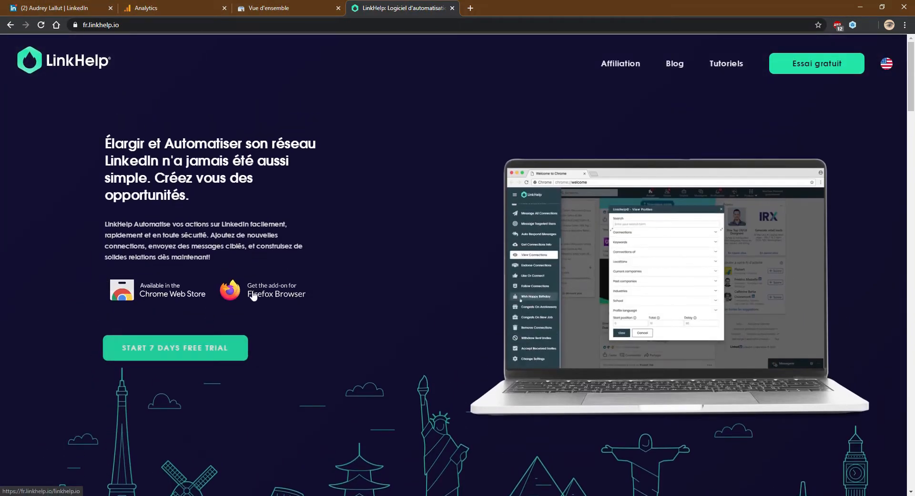
scroll(404, 356, down, 5)
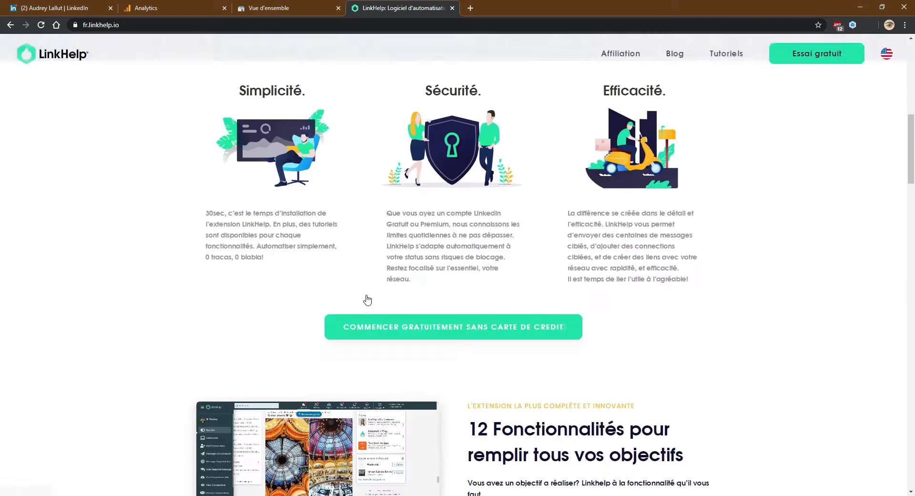
click(57, 8)
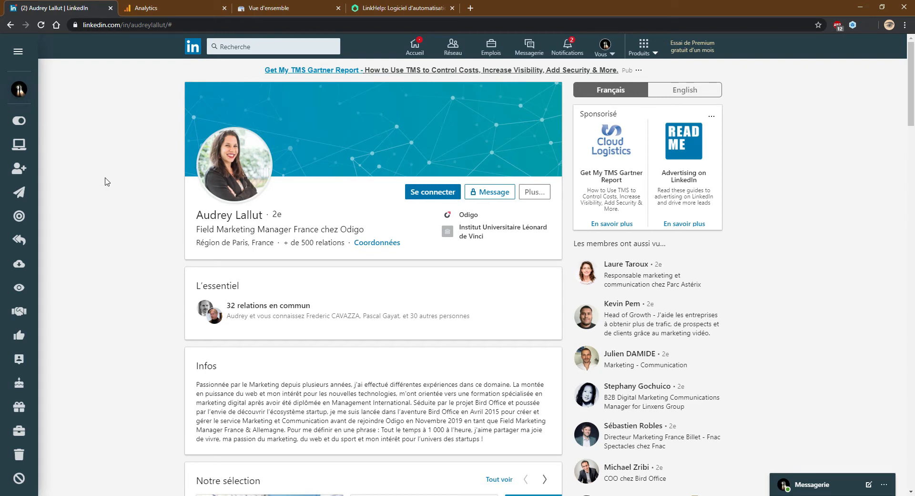
Open LinkHelp's Add Connections form and examine its industries, locations, past companies, current companies and school filters
mouse_move(19, 179)
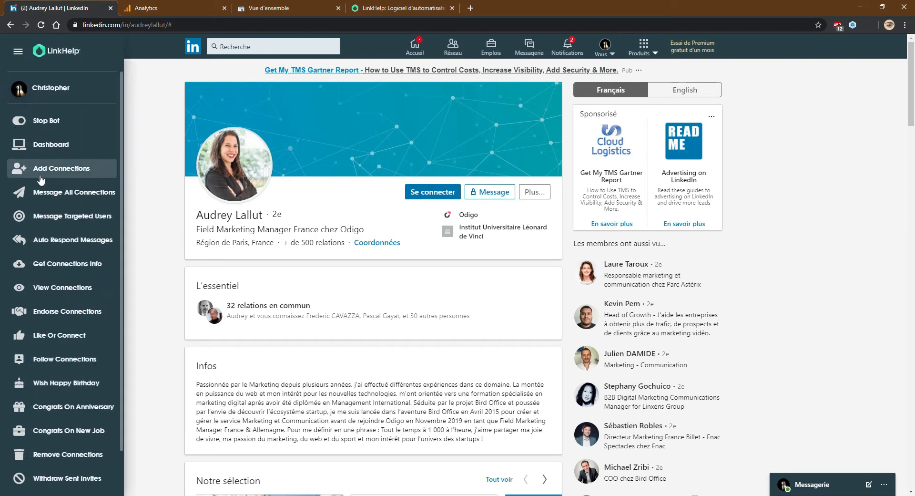
click(81, 171)
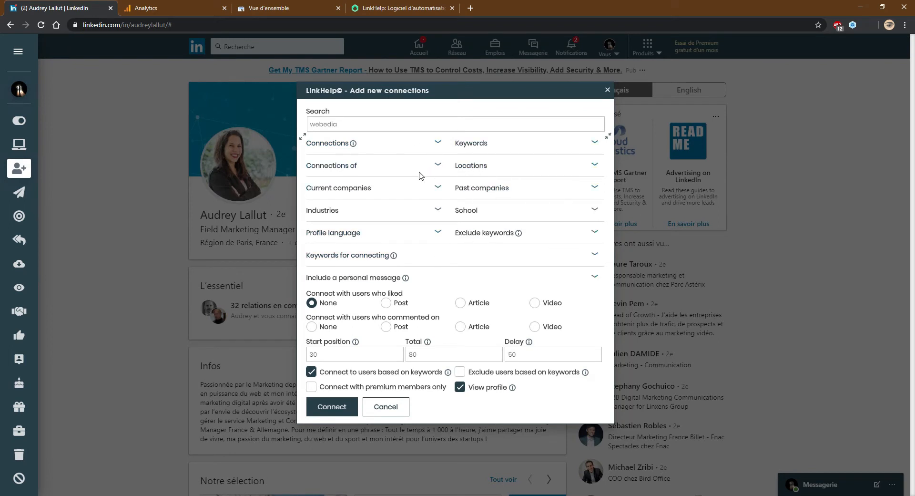
click(348, 211)
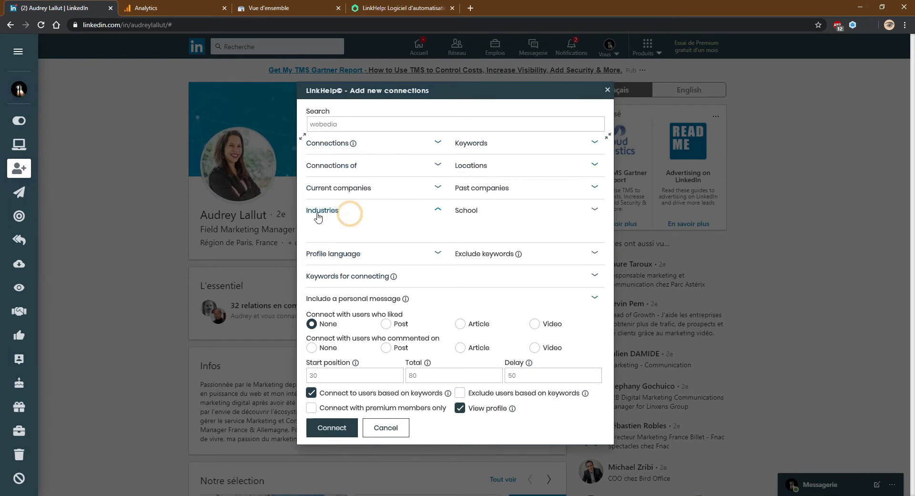
click(478, 167)
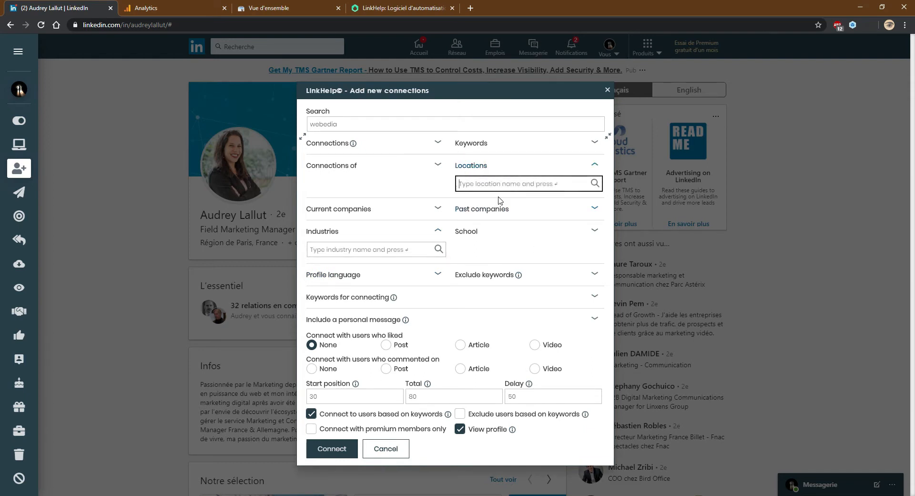
click(486, 212)
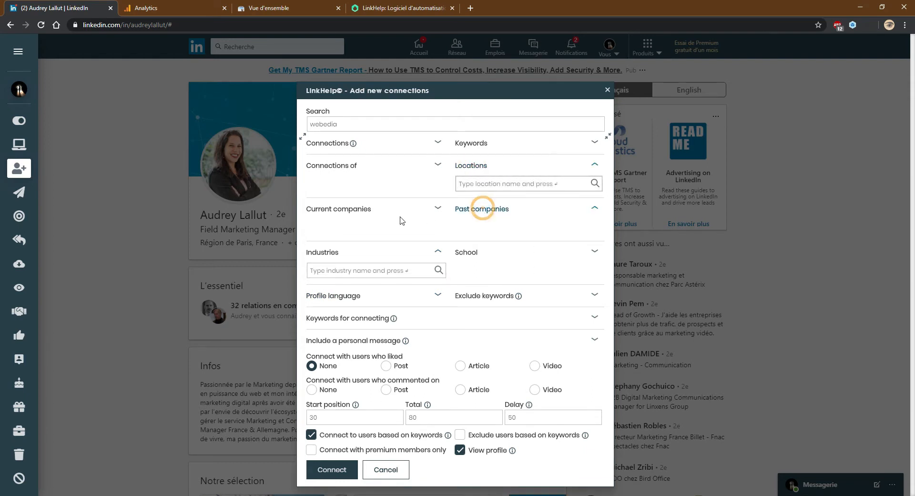
click(365, 212)
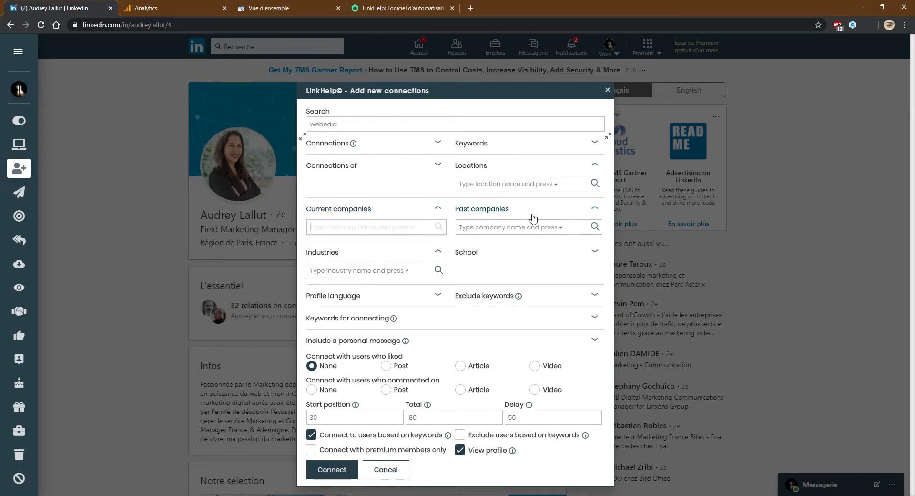
click(383, 206)
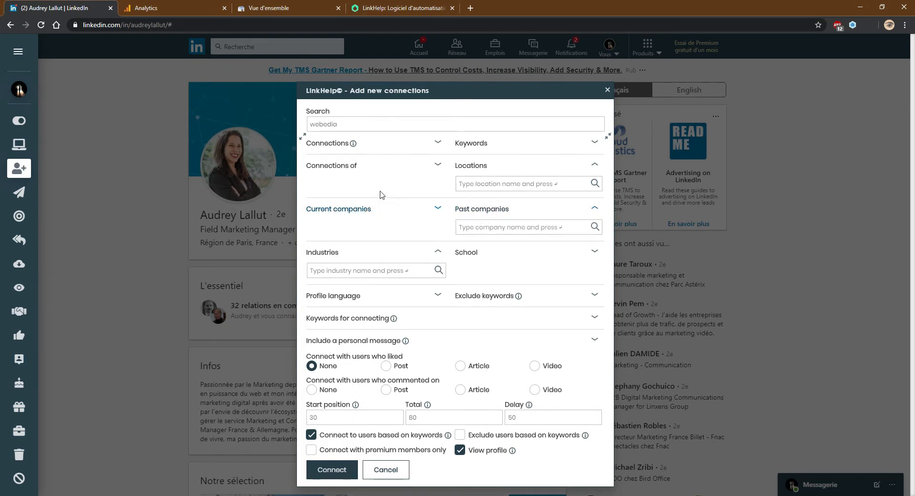
click(470, 251)
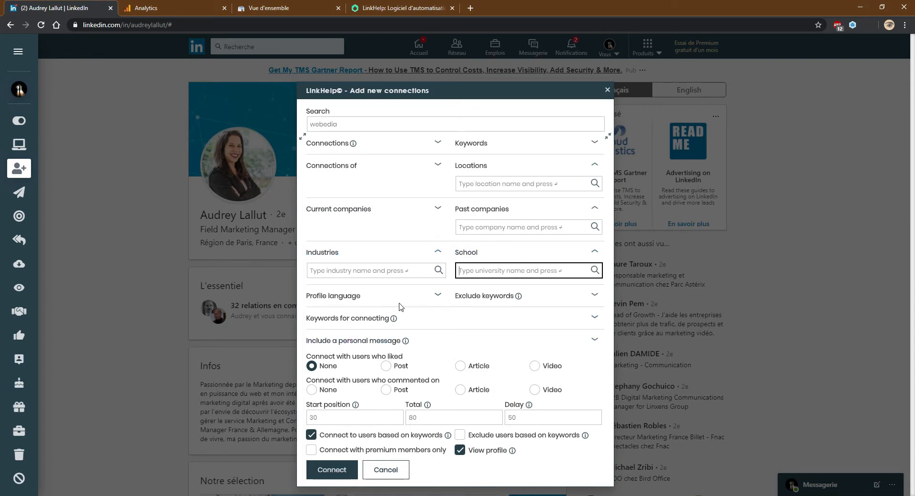
Examine the keywords for connecting option and the personal message field with its name placeholder help
click(424, 318)
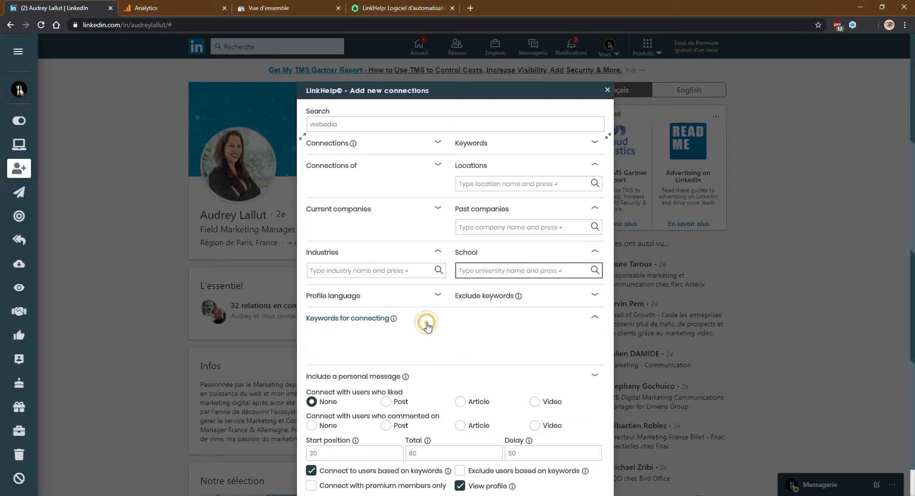
click(475, 318)
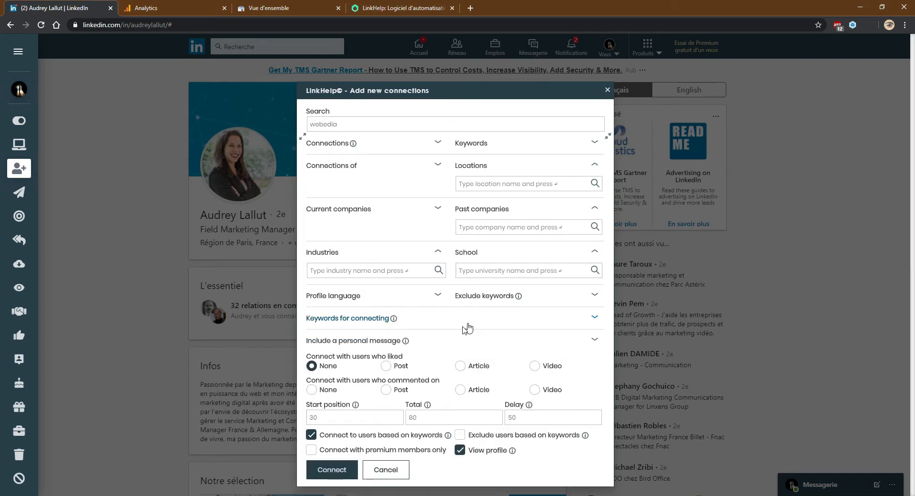
click(453, 340)
click(376, 359)
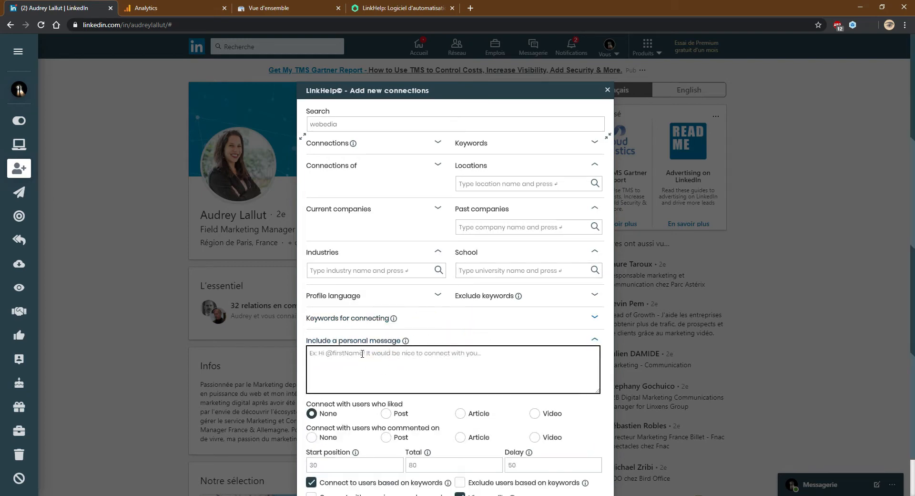
click(328, 353)
mouse_move(406, 341)
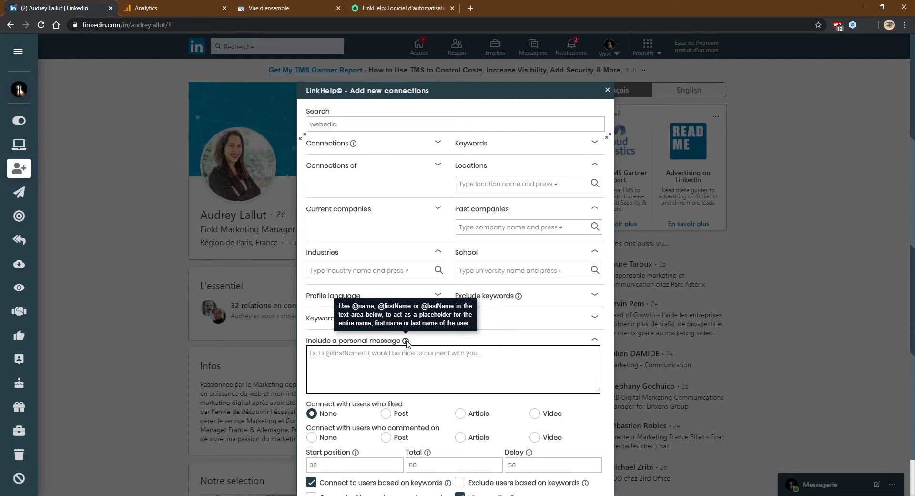
Try the liked-post, commented-article and commented-video targeting options, and cancel adding new connections
scroll(501, 413, down, 1)
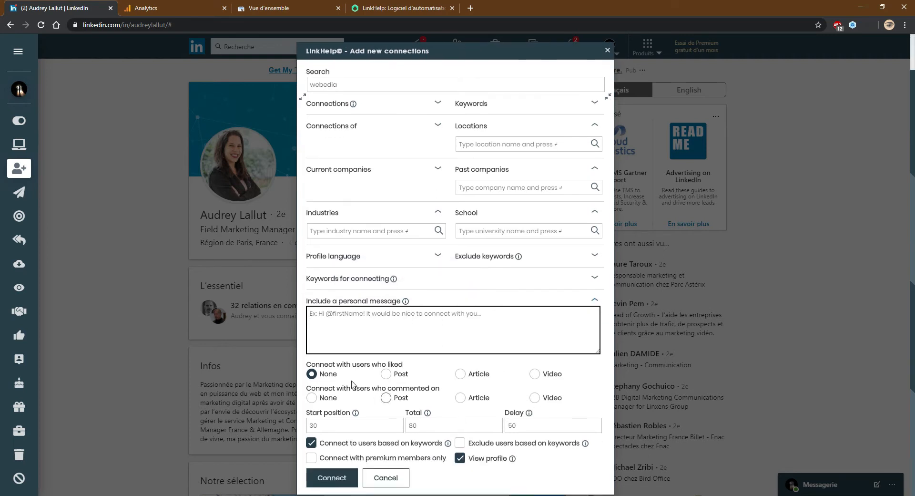
click(386, 373)
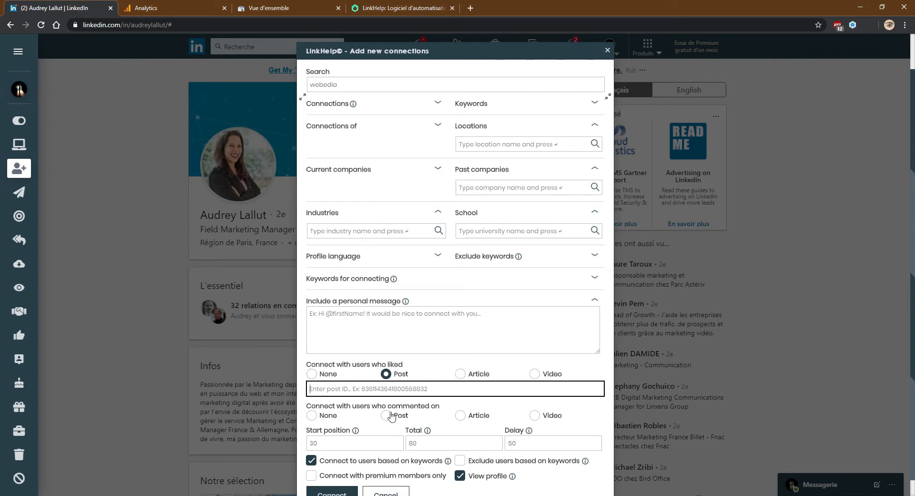
click(461, 415)
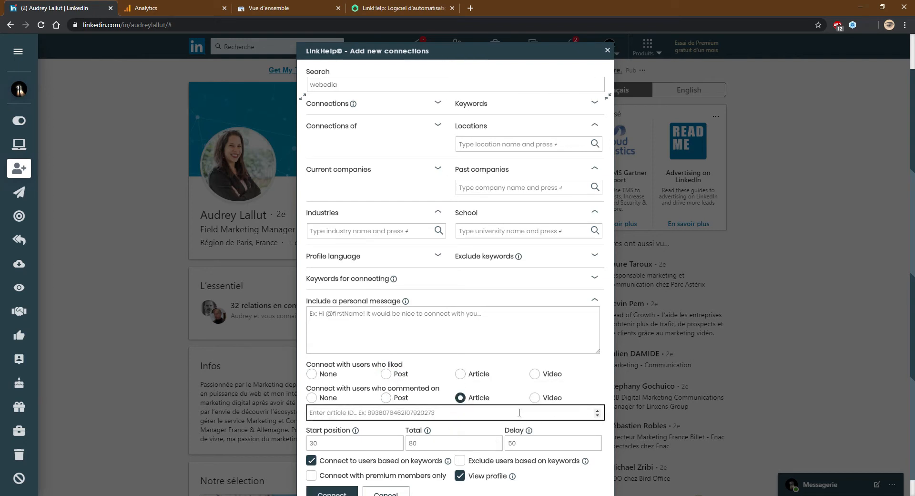
click(534, 398)
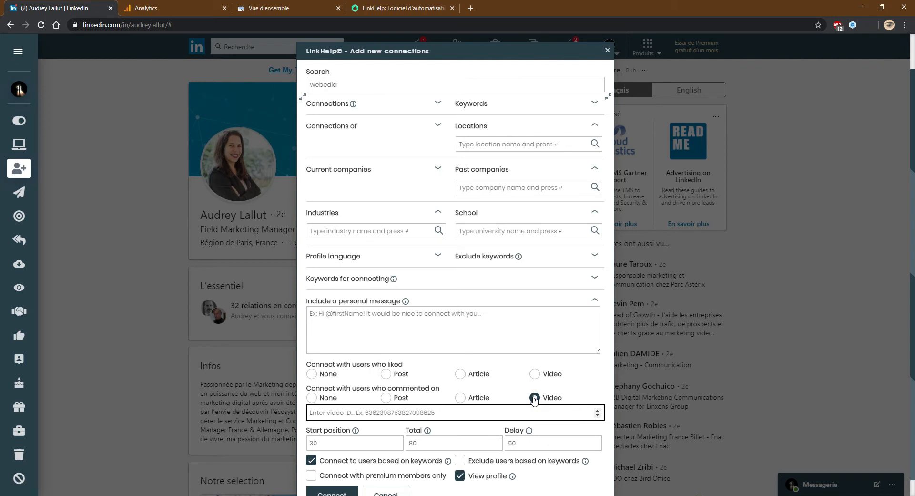
scroll(501, 407, down, 1)
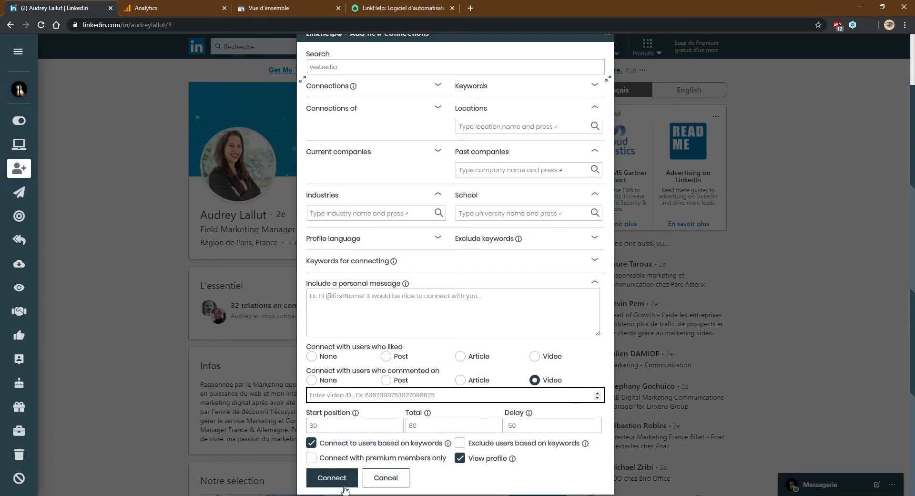
click(387, 480)
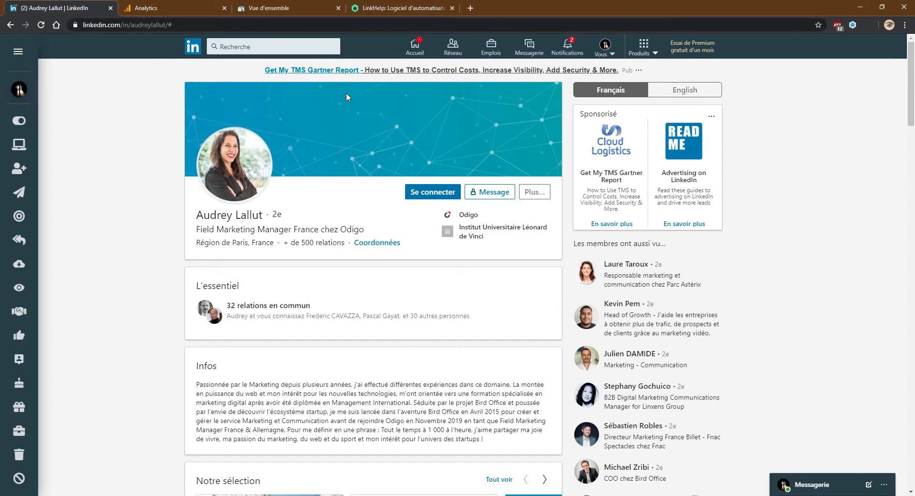
Create a campaign named "démarchage" for sending messages to targeted users
mouse_move(14, 239)
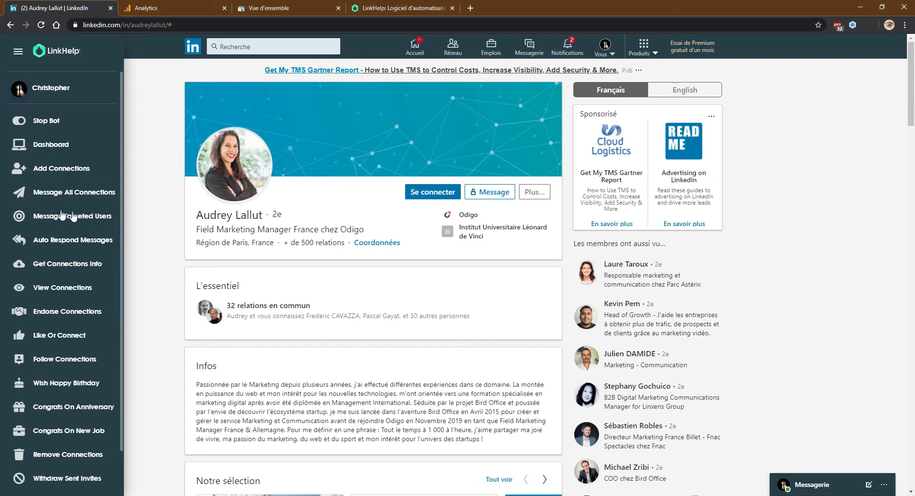
click(47, 218)
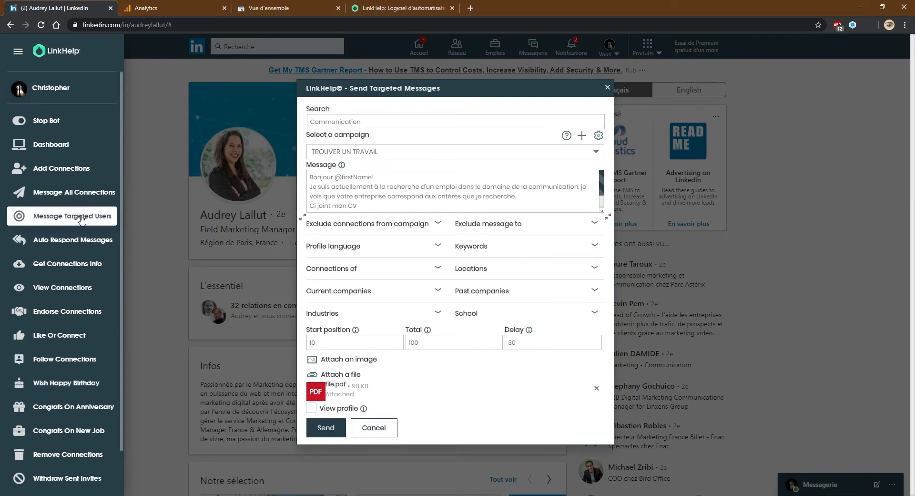
click(582, 137)
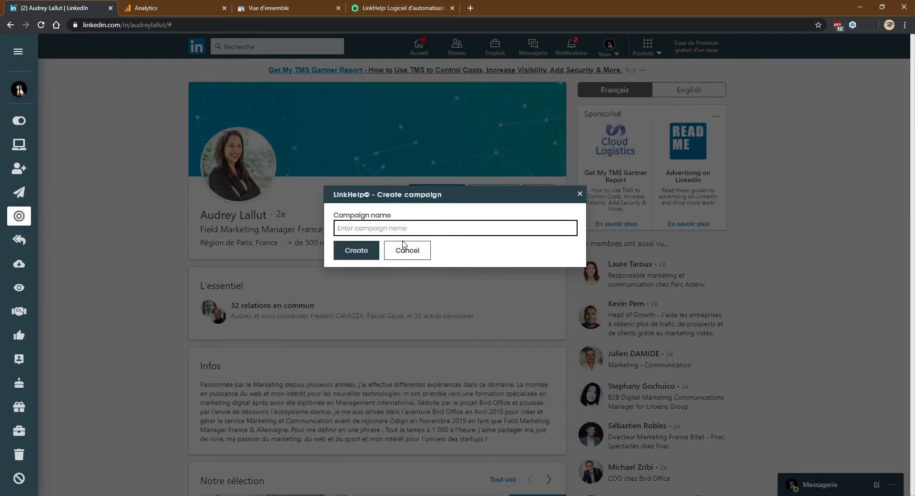
text(démarchage)
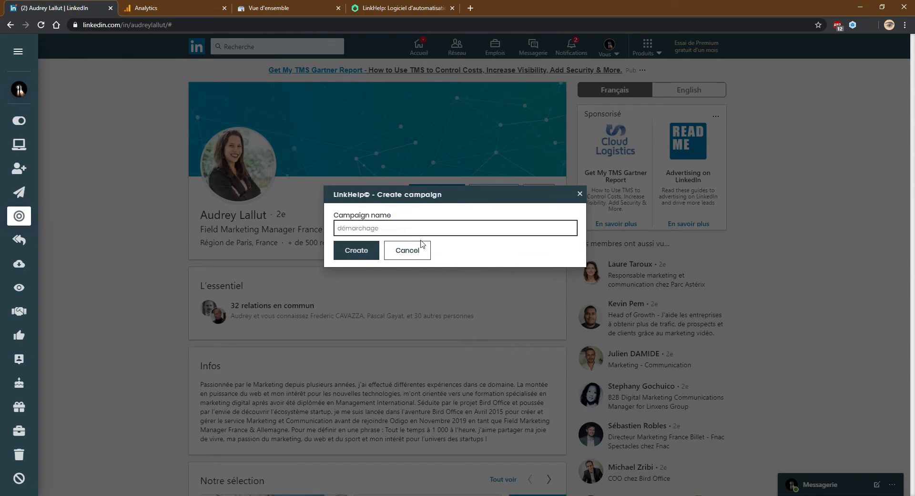
click(361, 253)
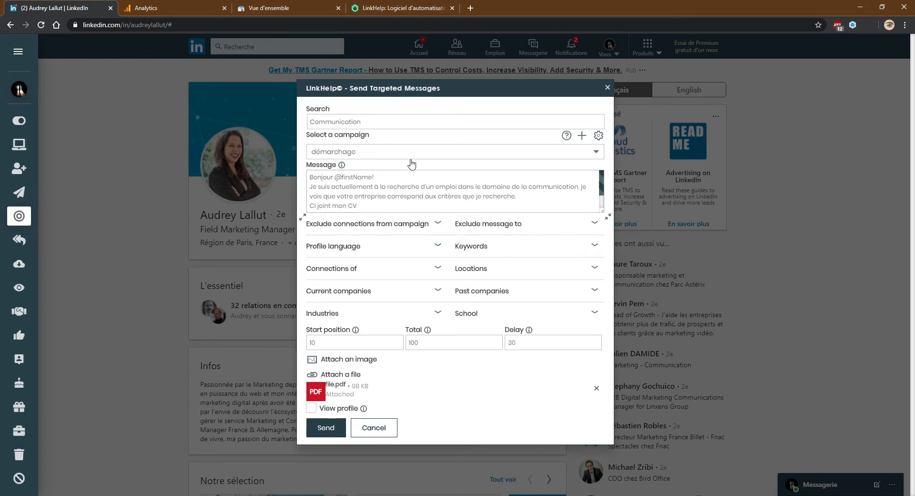
click(379, 152)
click(377, 150)
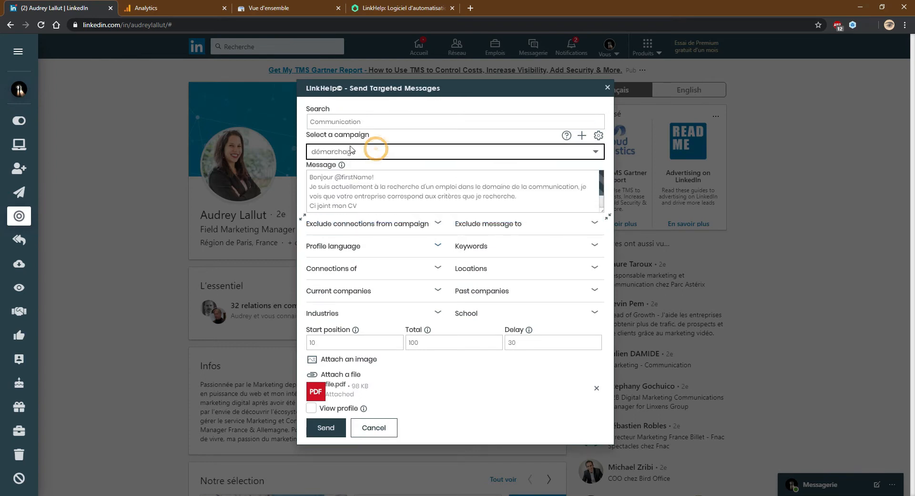
double_click(376, 122)
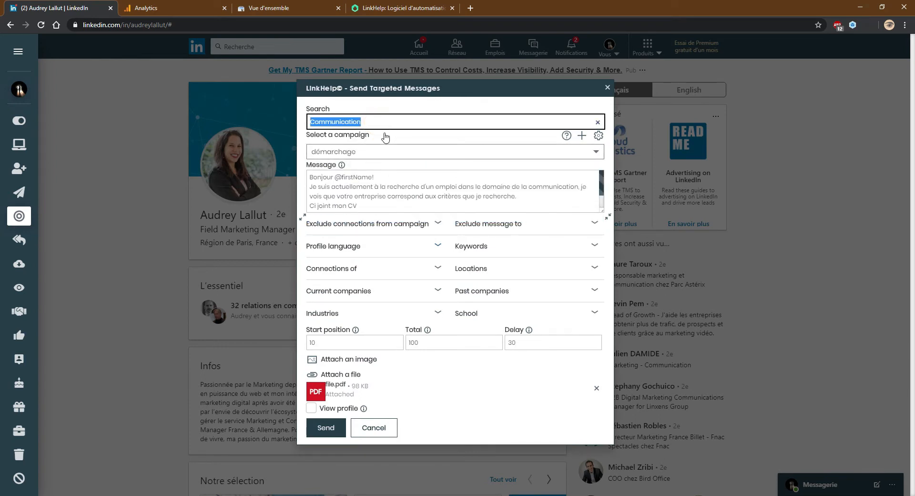
click(451, 122)
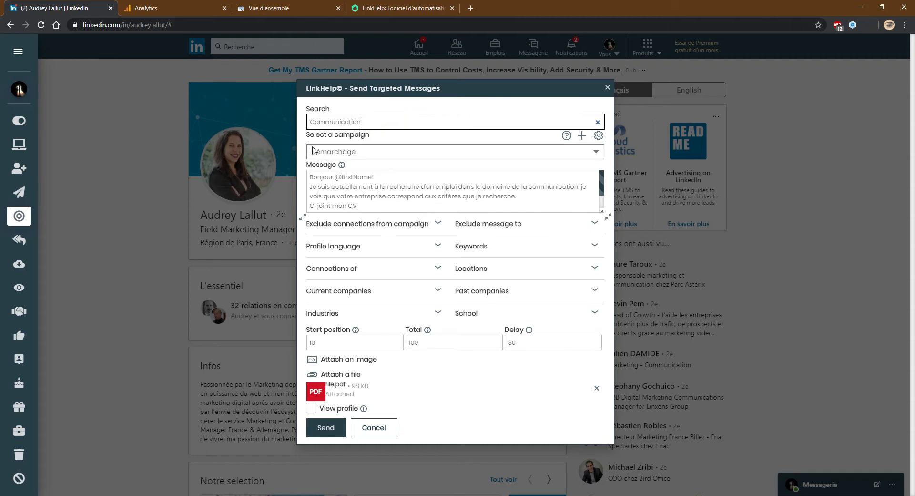
double_click(376, 122)
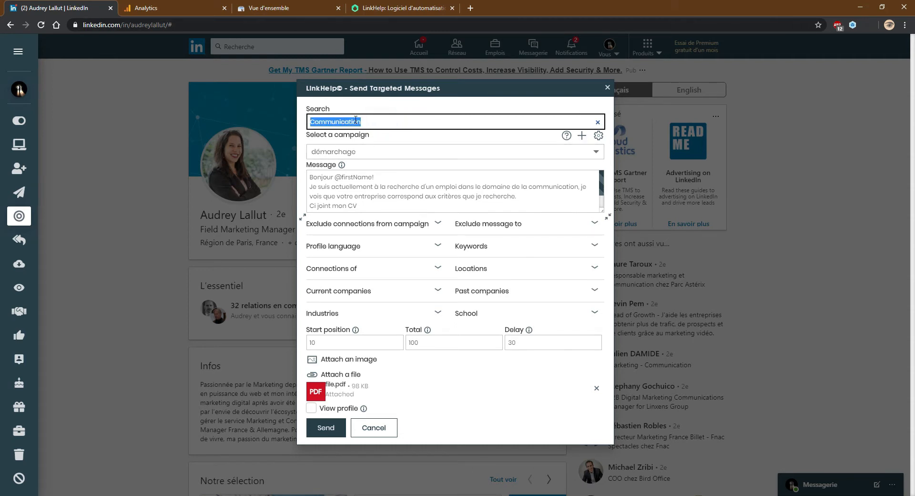
right_click(324, 155)
drag(381, 123, 319, 123)
click(394, 121)
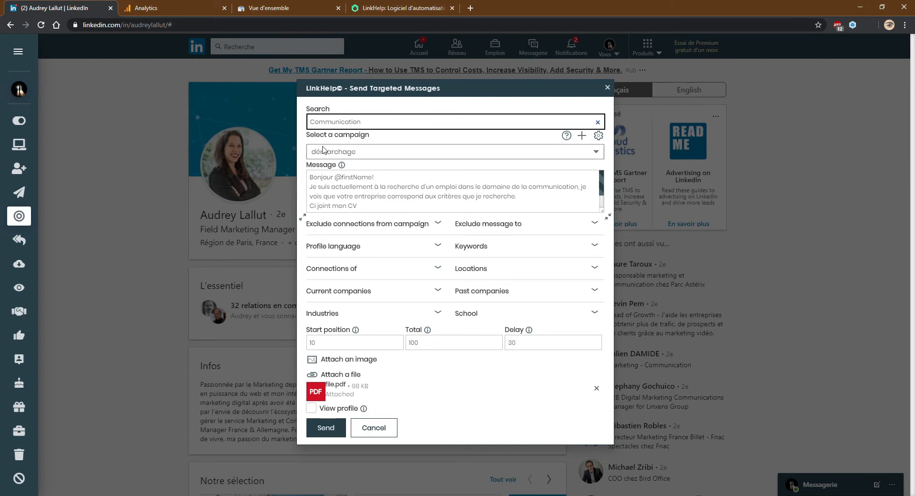
double_click(362, 123)
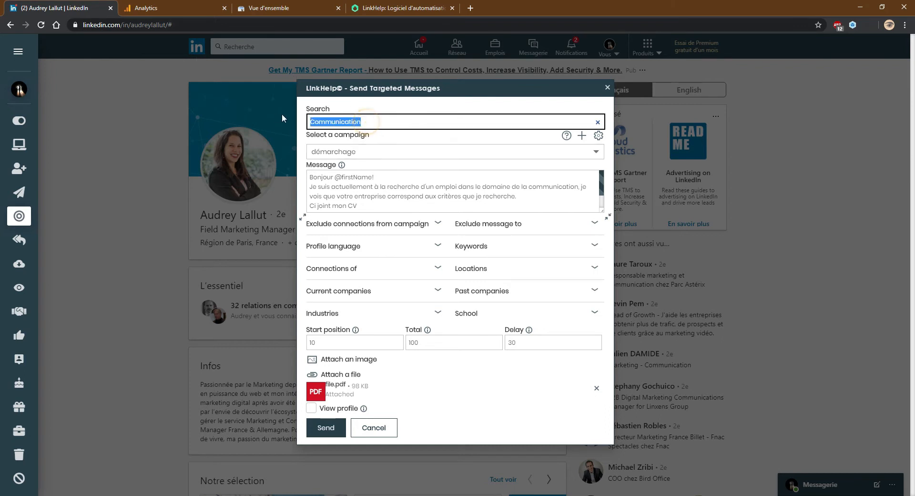
click(350, 120)
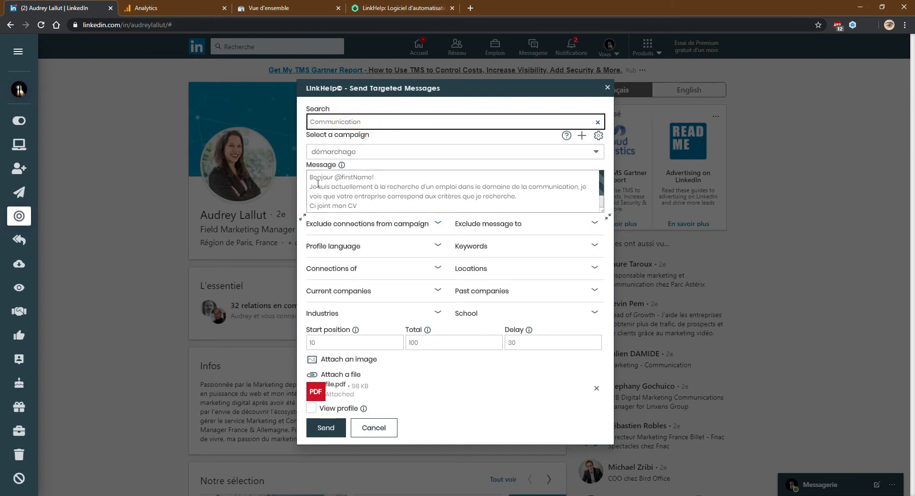
drag(309, 190, 408, 213)
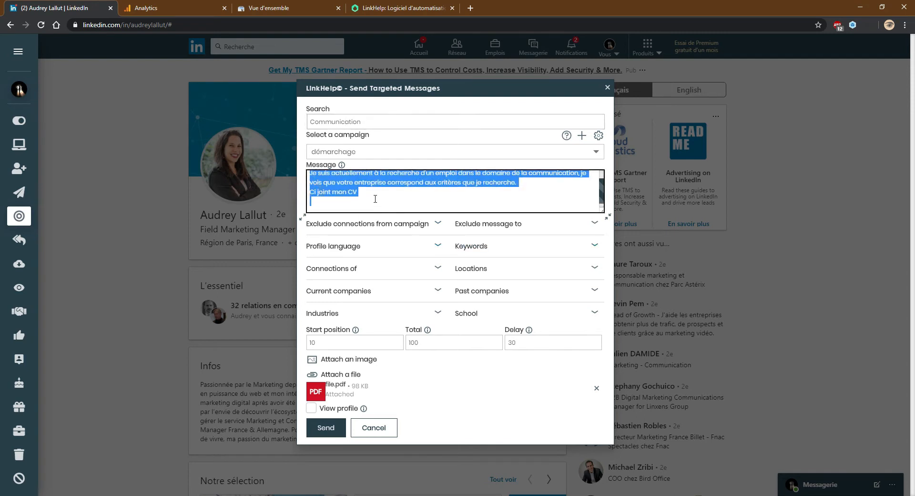
key(BackSpace)
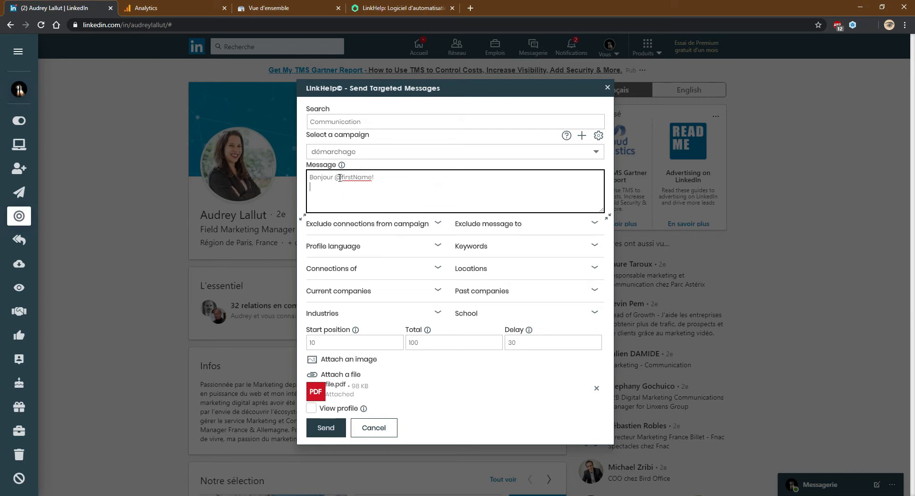
Point out the first-name placeholder in the message, and expand the keywords, profile language and locations filters
drag(334, 178, 373, 176)
click(387, 184)
click(481, 248)
click(382, 249)
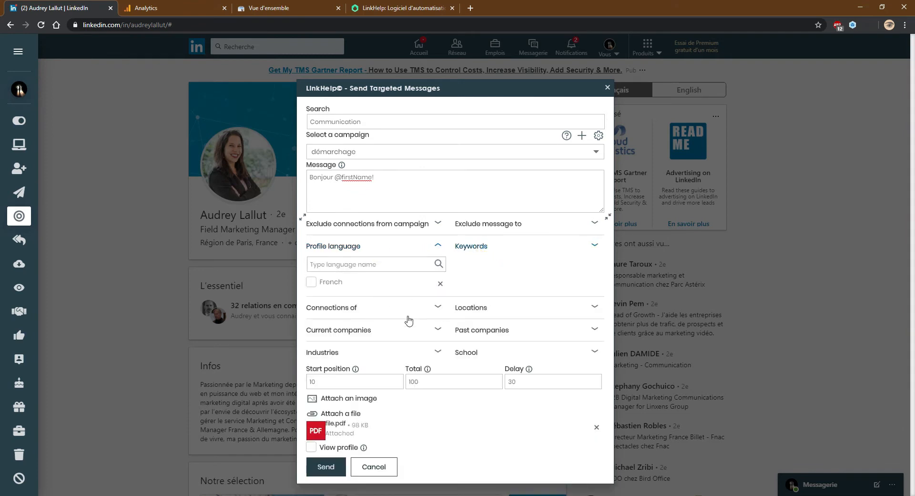
click(472, 307)
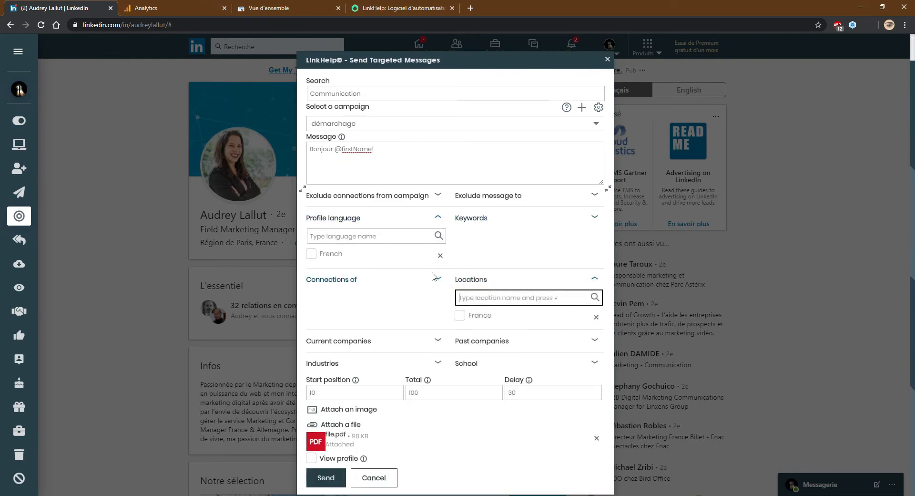
Try targeting one person's connections by searching for a contact by first name, and remove that contact from the filter
click(359, 285)
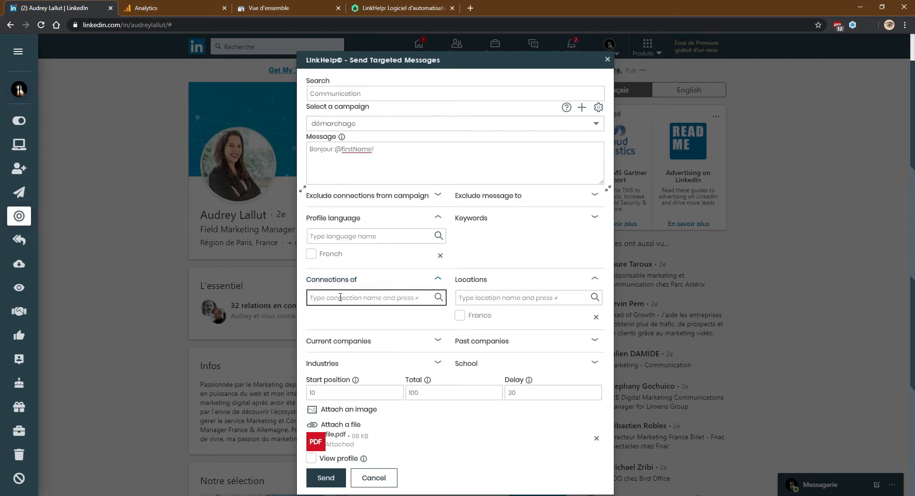
text(jean)
click(436, 298)
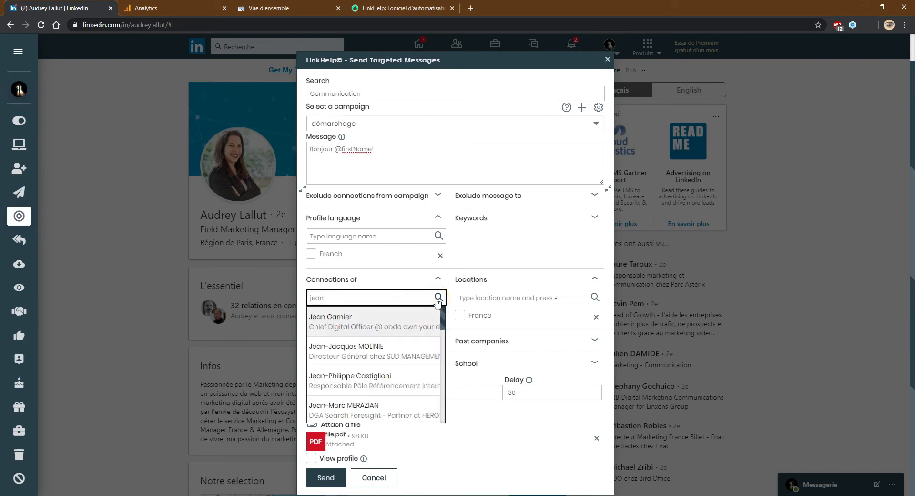
click(359, 320)
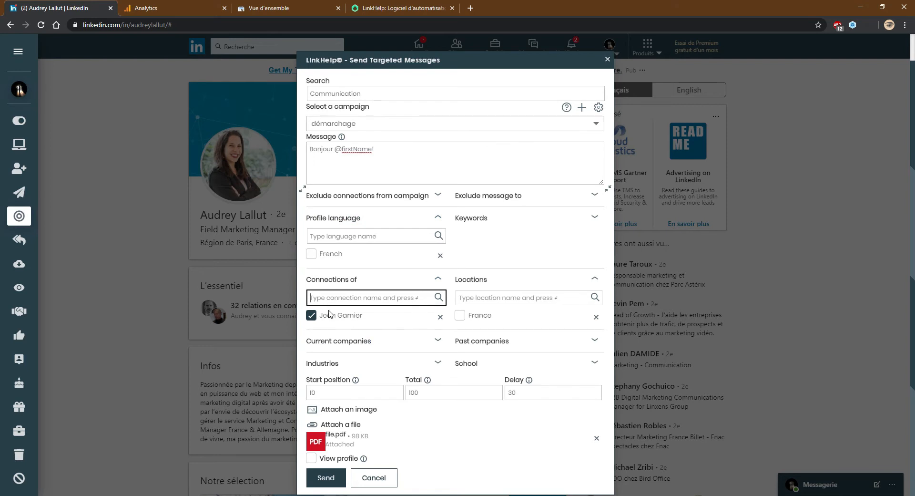
click(440, 317)
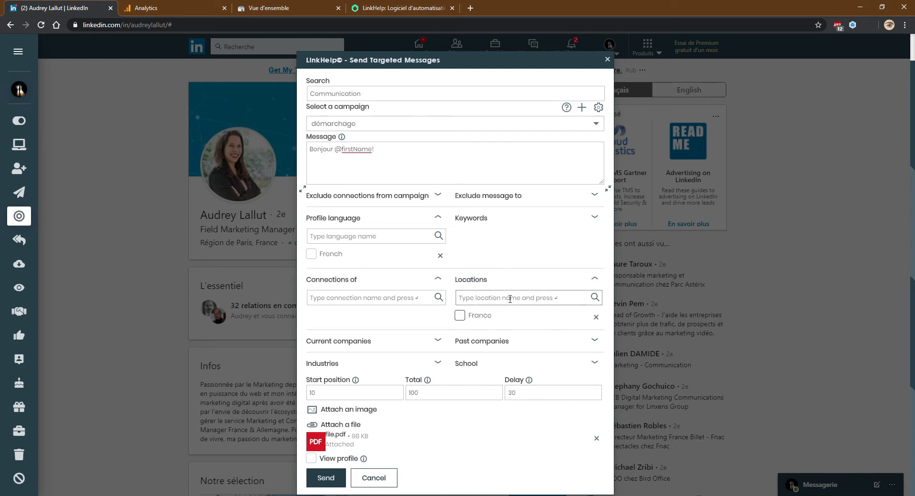
Restrict the targeted recipients to the France location, and expand the industries filter to review its selections
click(460, 315)
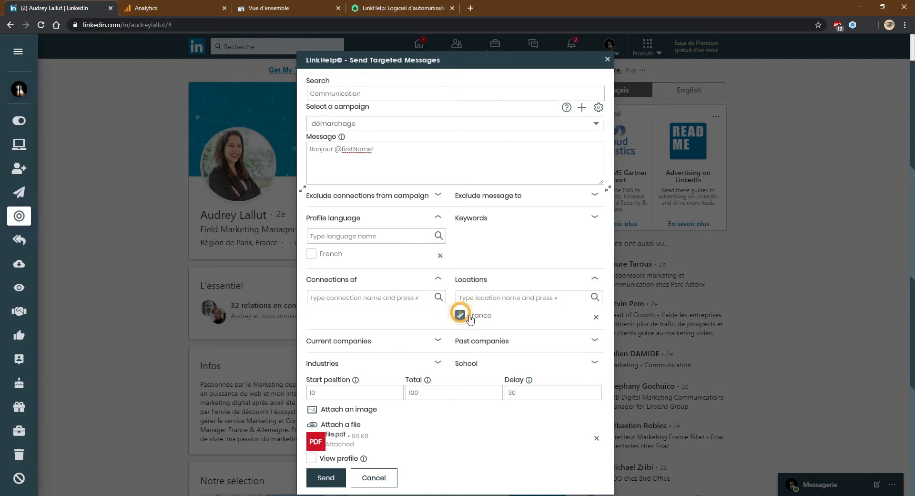
click(379, 362)
scroll(391, 375, down, 1)
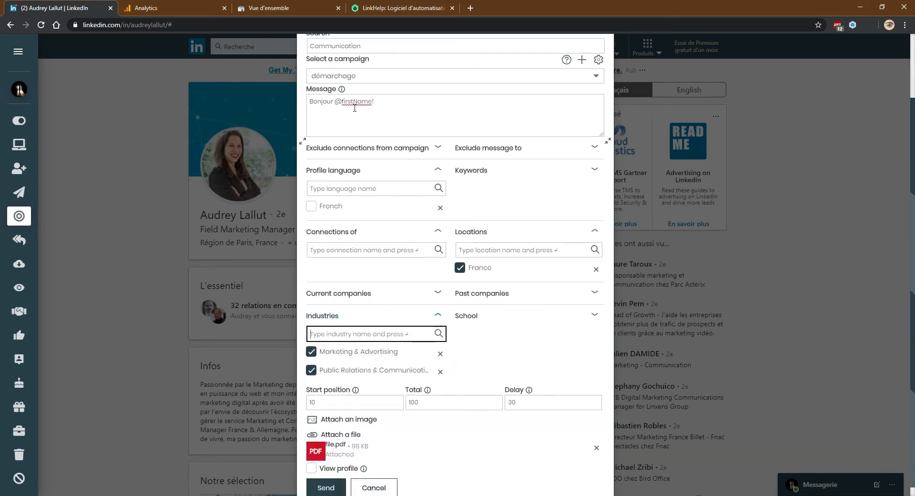
scroll(353, 103, up, 1)
scroll(348, 141, down, 1)
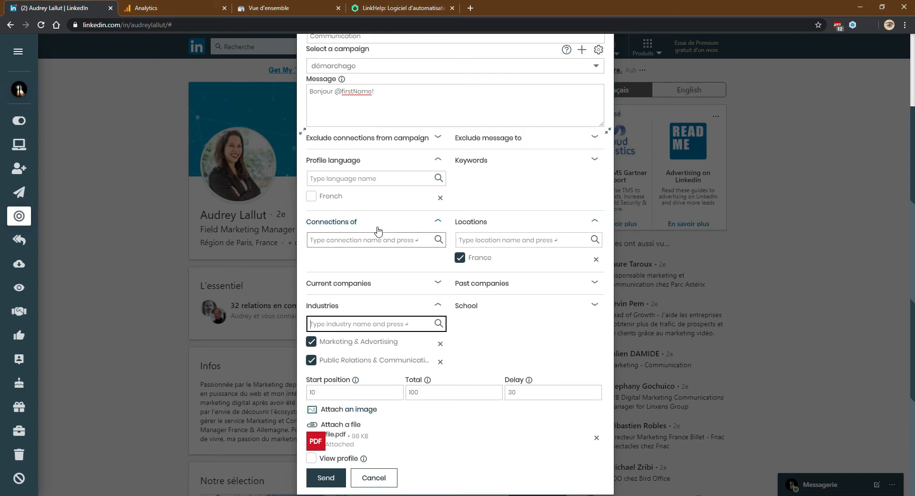
Enable profile viewing for the "démarchage" campaign and start sending the targeted messages
click(311, 459)
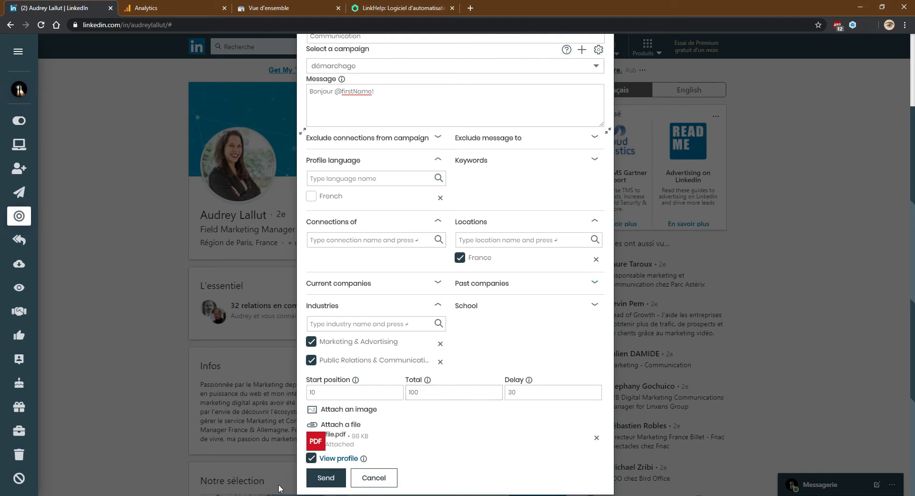
scroll(271, 365, up, 1)
click(271, 364)
scroll(371, 402, down, 1)
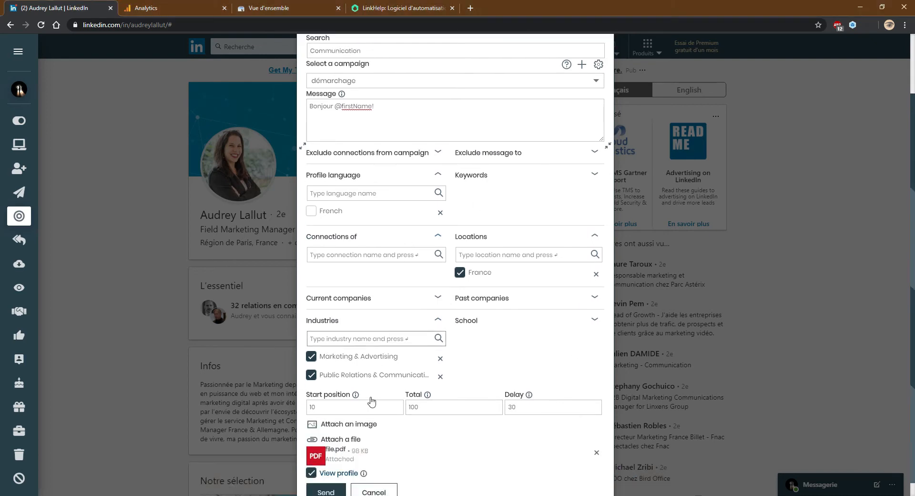
click(327, 477)
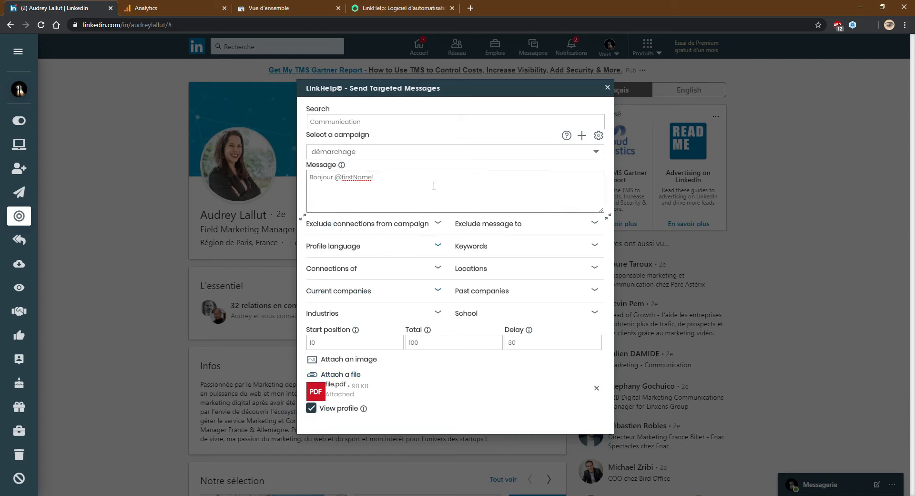
Stop the running bot and close the targeted messages dialog
click(607, 87)
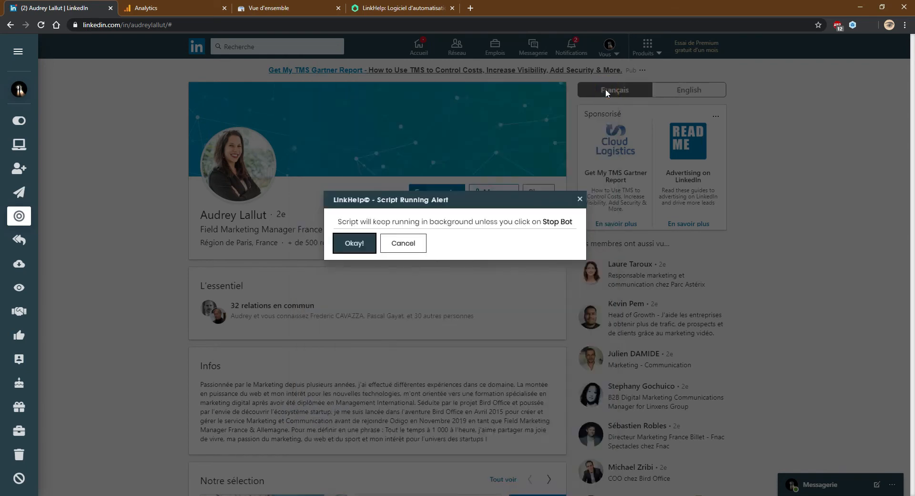
click(404, 243)
mouse_move(19, 120)
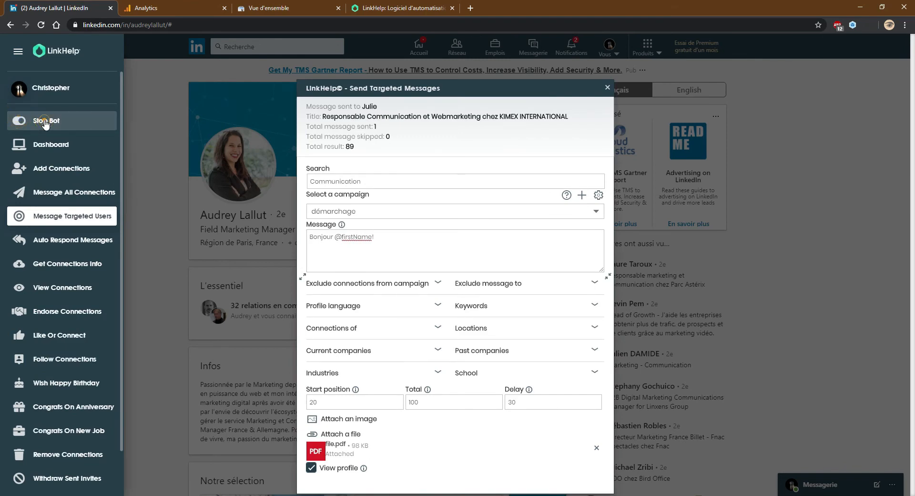
click(608, 87)
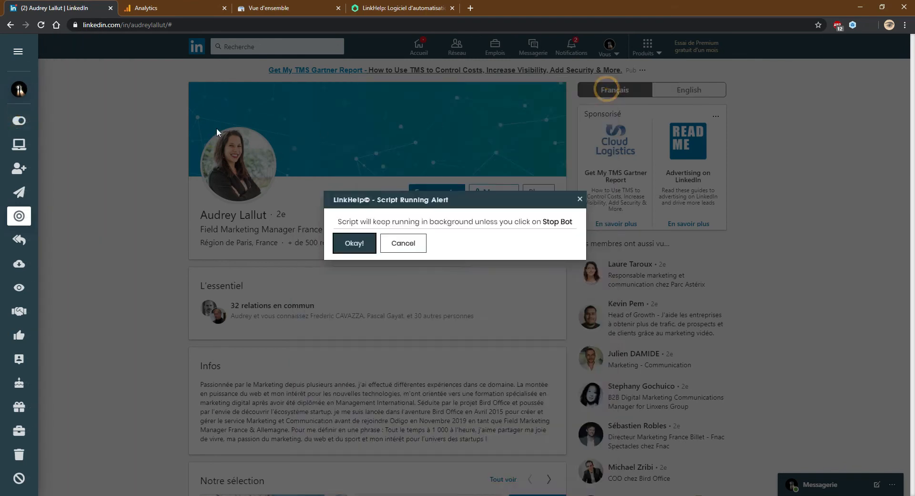
click(355, 243)
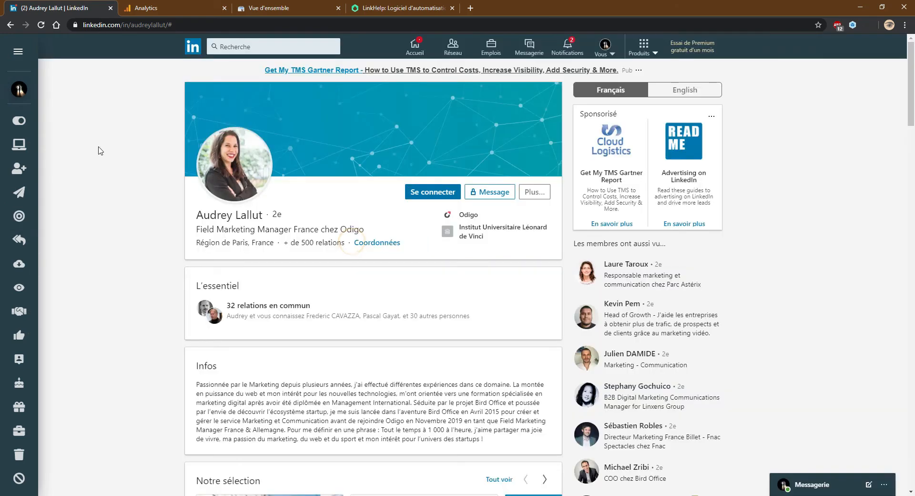
Start a new automatic response to incoming messages with the keywords "Beauty line"
mouse_move(35, 125)
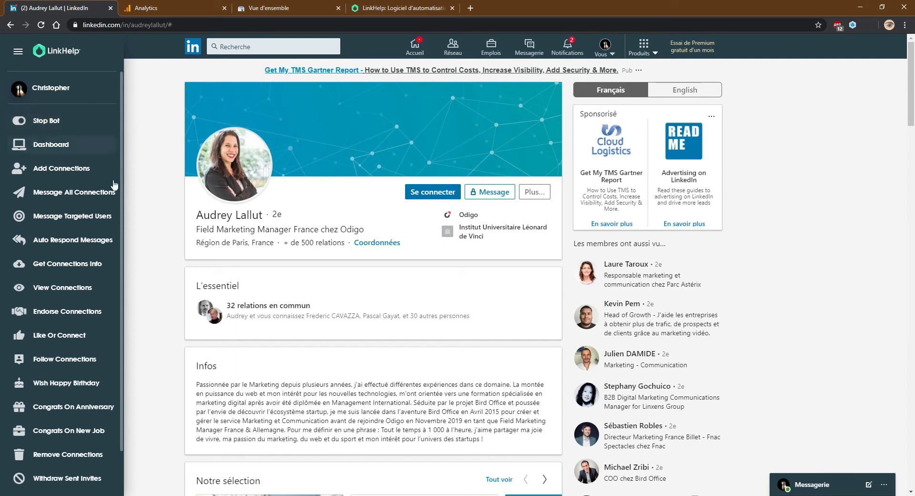
mouse_move(29, 234)
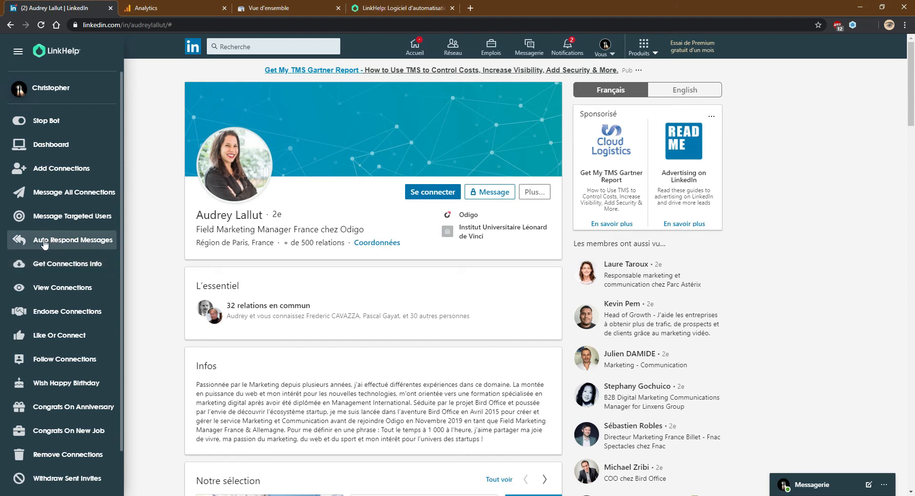
click(77, 241)
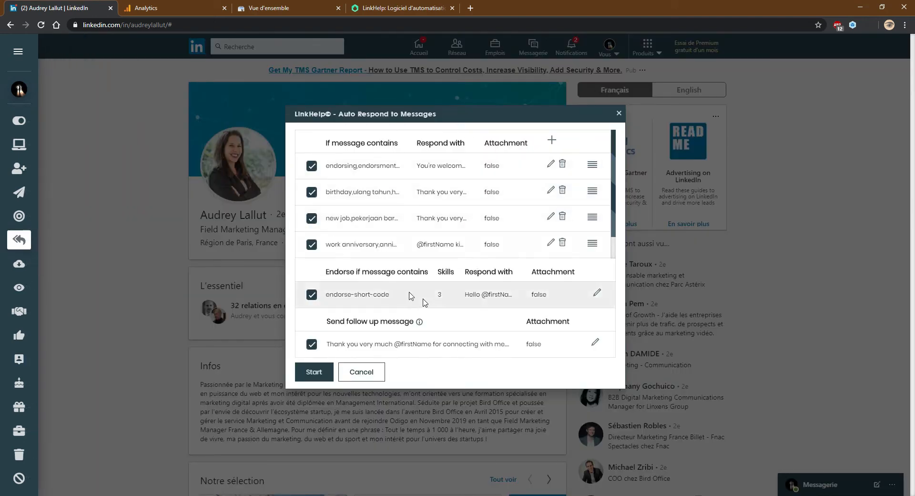
click(551, 141)
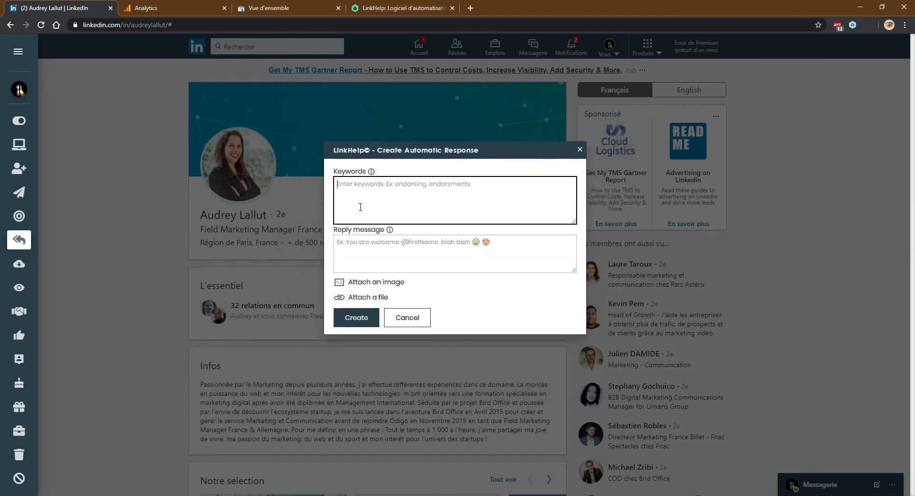
click(398, 194)
text(B)
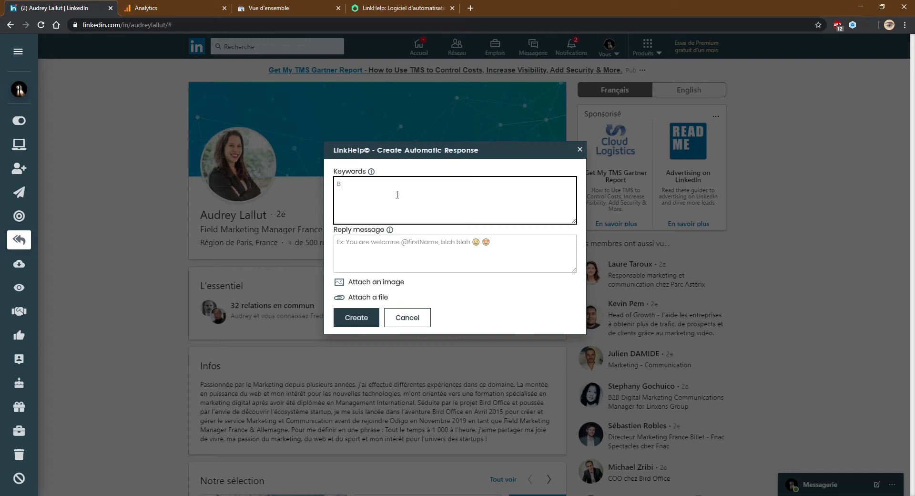
text(eauty line)
Add a comma after "Beauty line", and cancel both the new response and the auto-respond setup
triple_click(403, 191)
click(386, 185)
click(382, 256)
triple_click(387, 190)
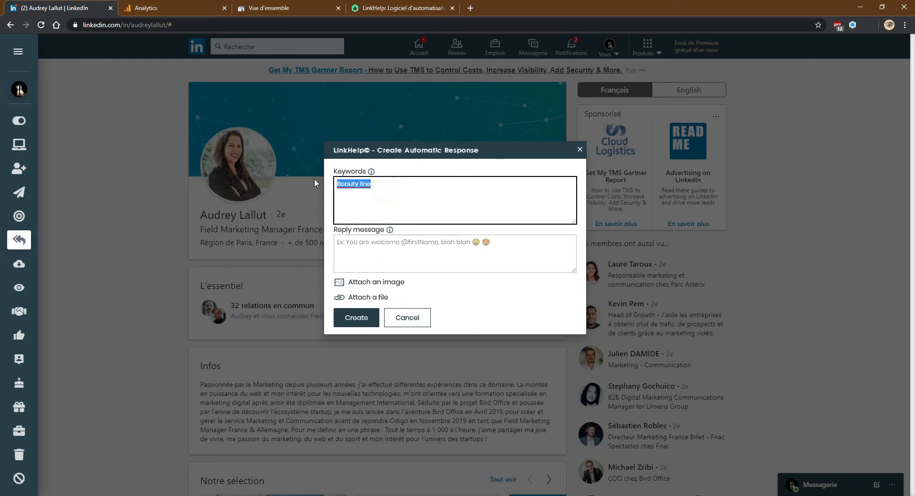
click(381, 187)
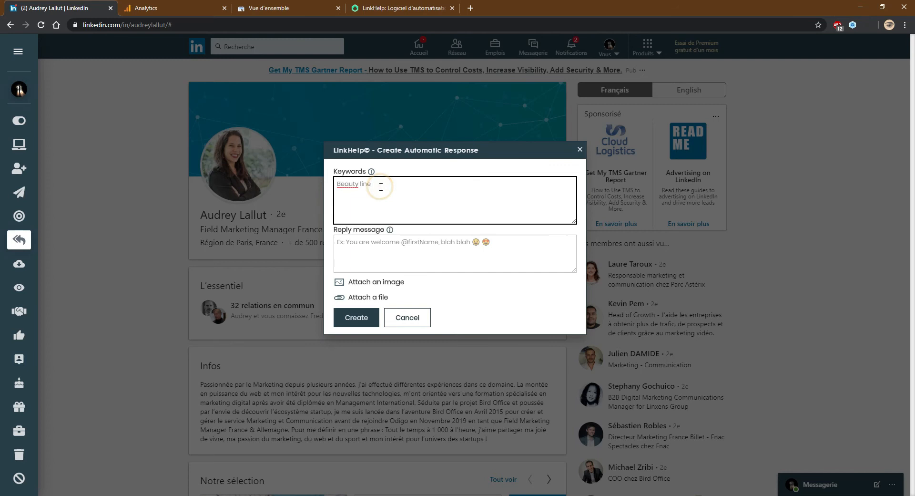
click(383, 253)
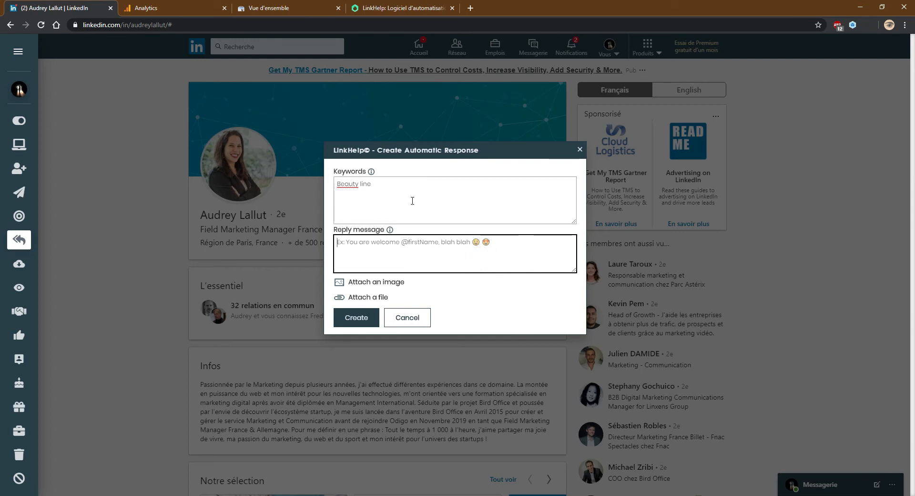
click(394, 190)
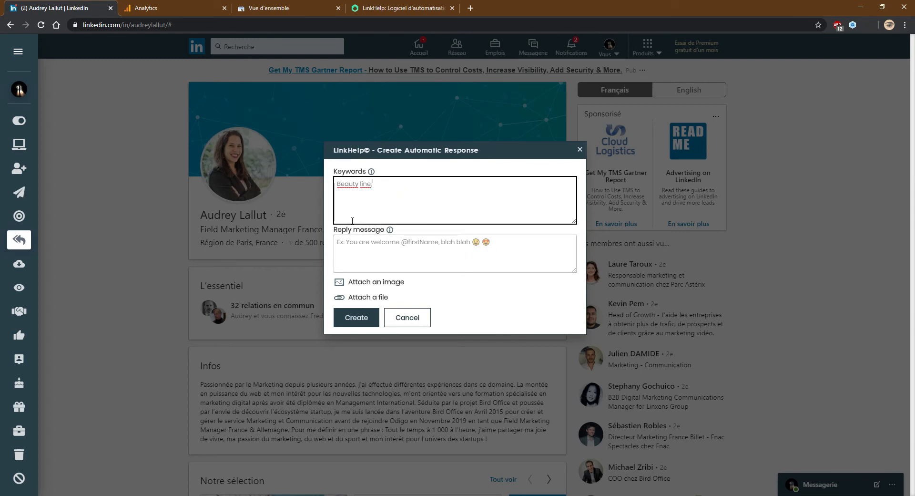
text(,)
click(408, 318)
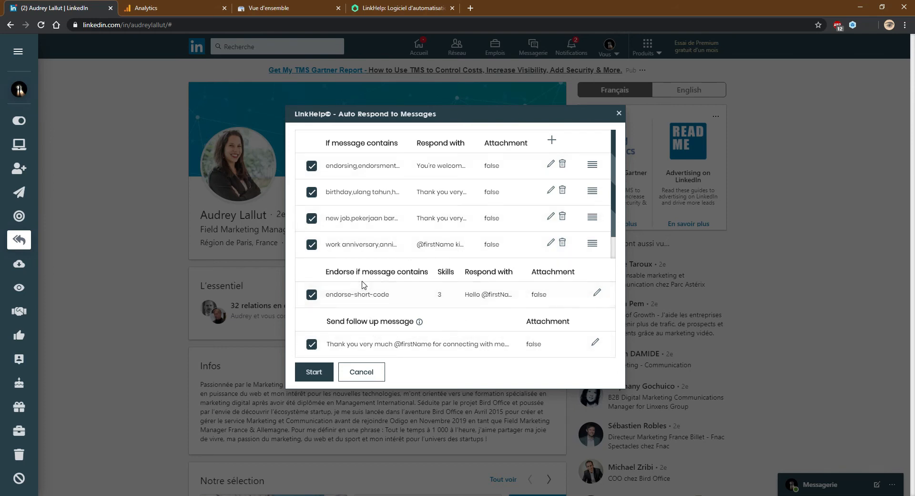
scroll(436, 206, down, 1)
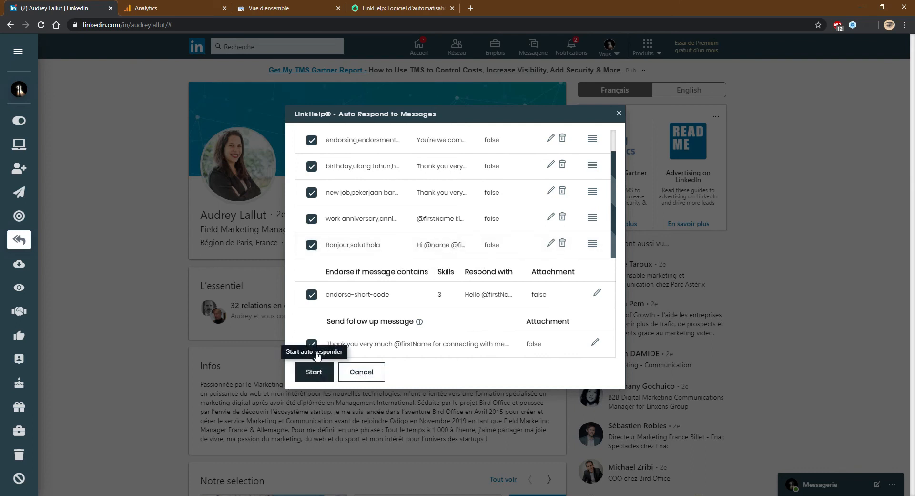
click(372, 372)
Look over the filters for getting connections' information and close the dialog
mouse_move(6, 253)
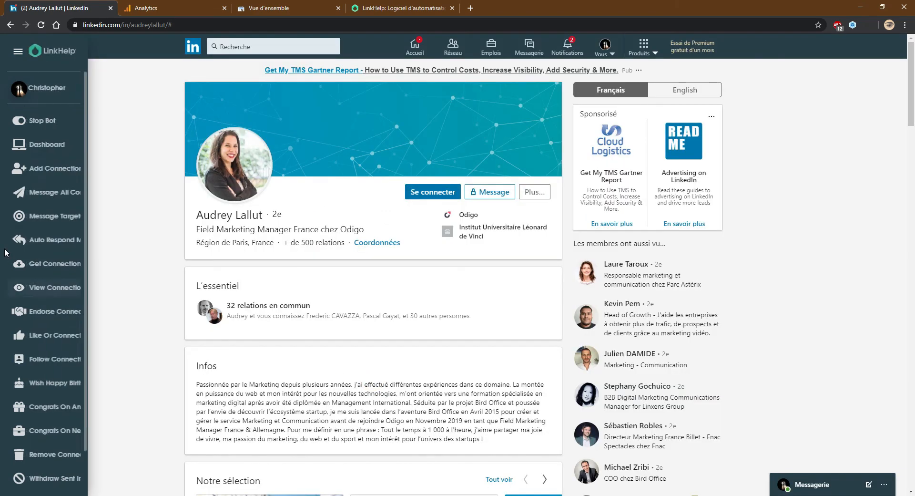
click(40, 267)
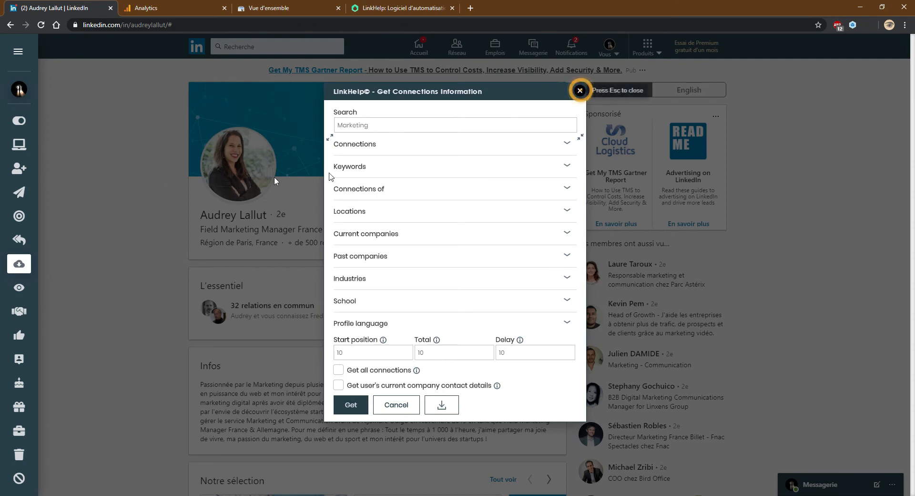
click(580, 91)
View the contact details on the open LinkedIn profile, including the profile link and Twitter account, and close them
click(379, 244)
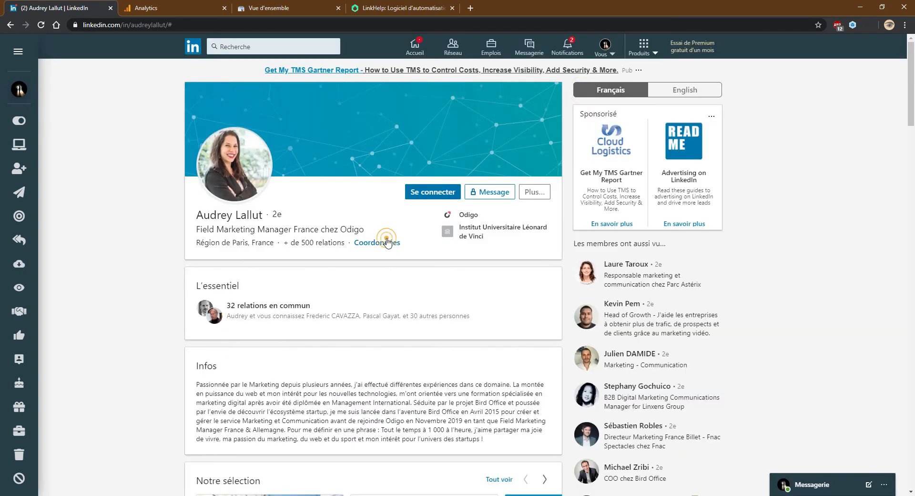
click(378, 244)
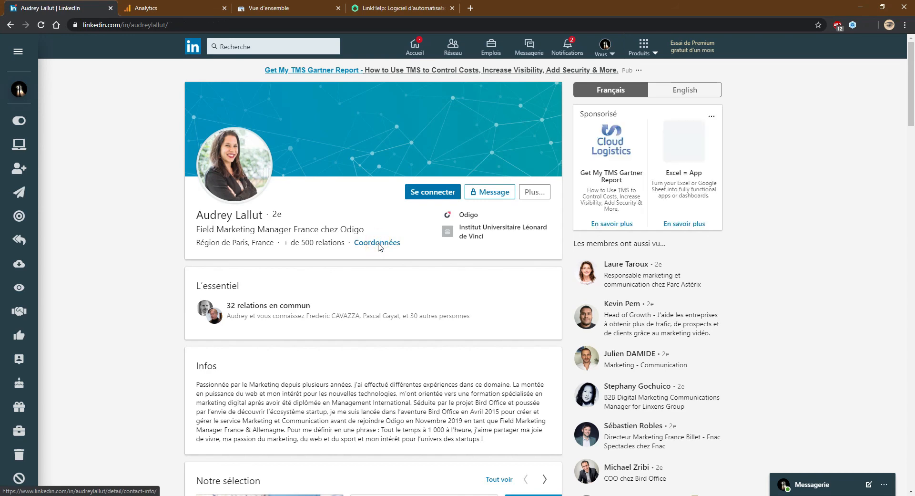
click(377, 243)
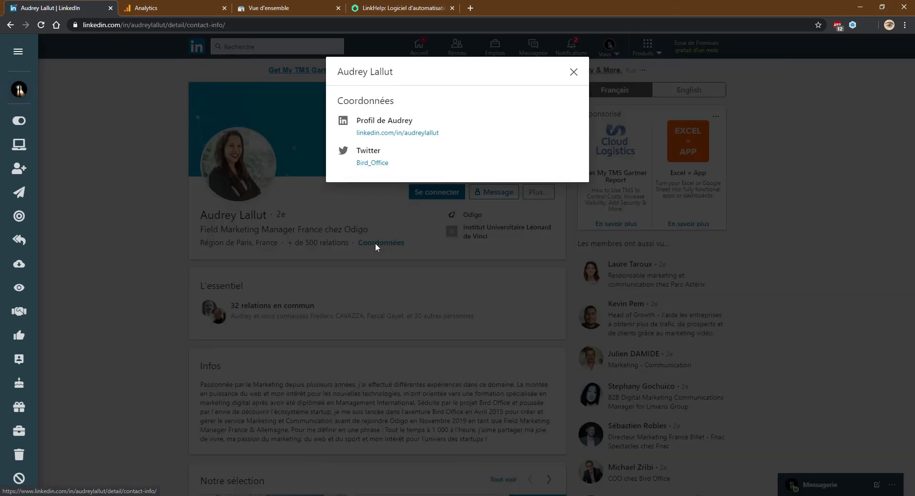
click(441, 149)
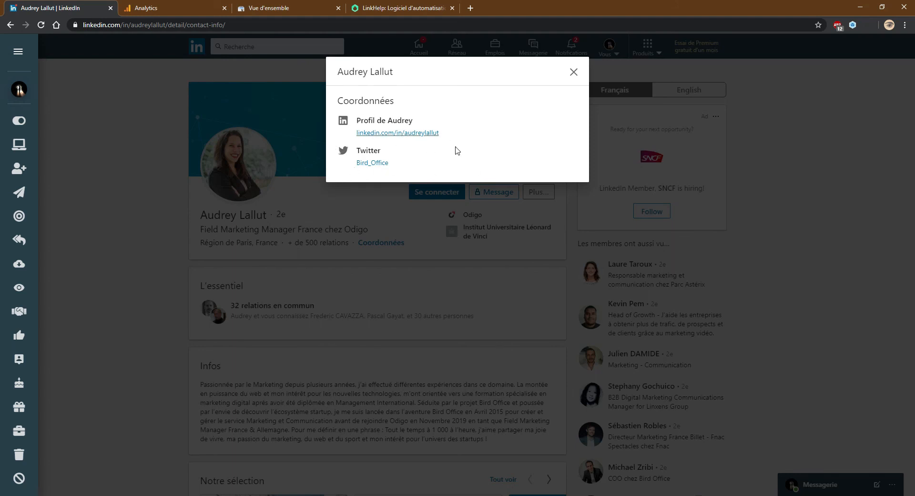
drag(408, 160, 355, 164)
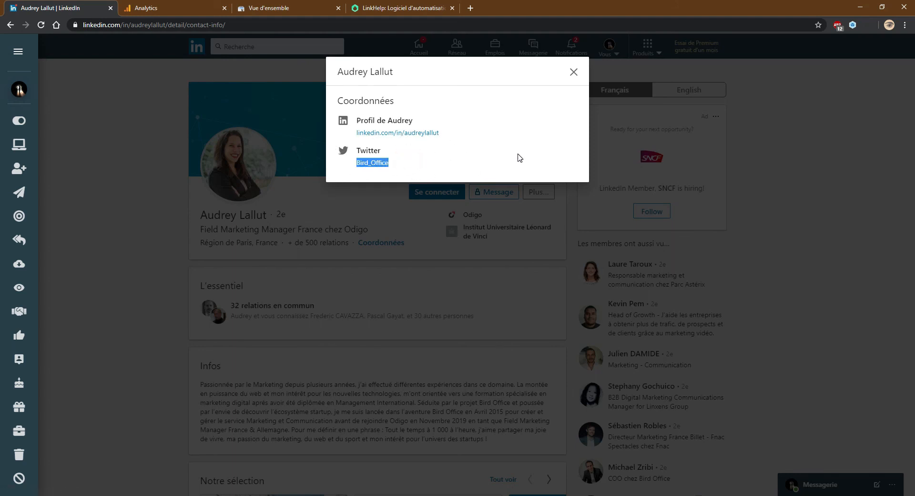
click(538, 154)
click(574, 72)
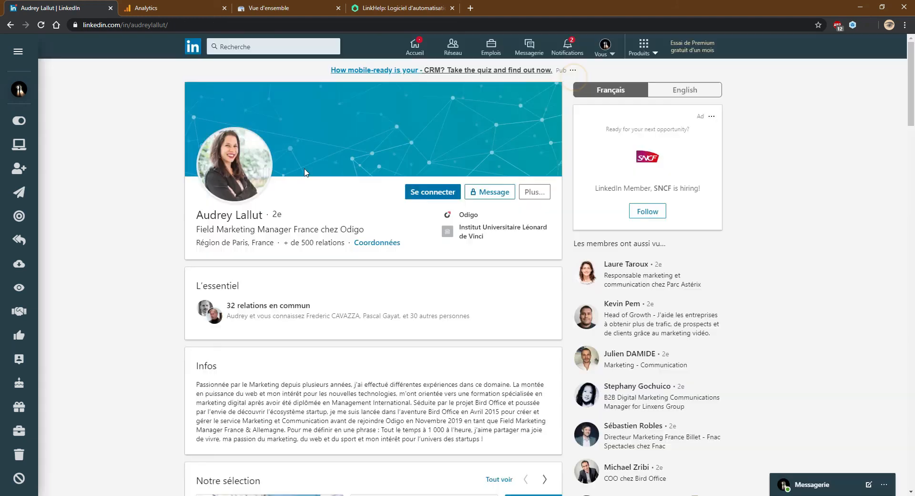
Reopen the connections information export to review its options, and close it without getting any data
click(21, 263)
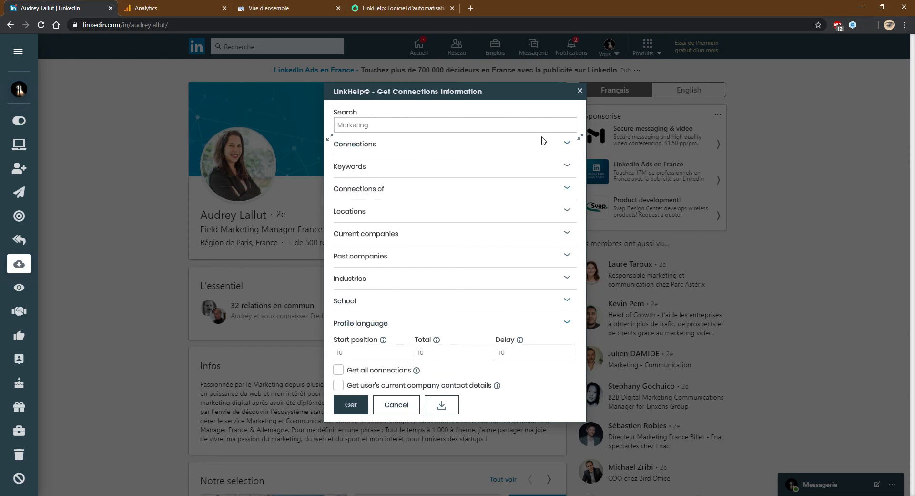
click(579, 92)
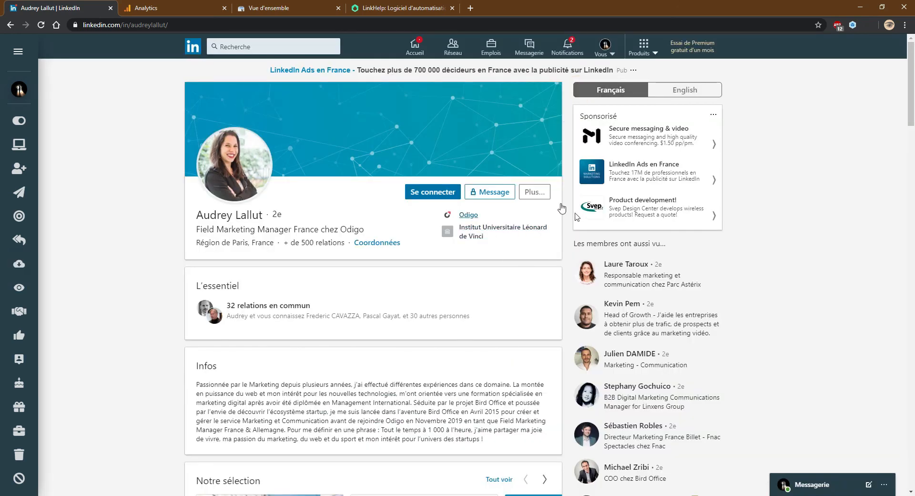